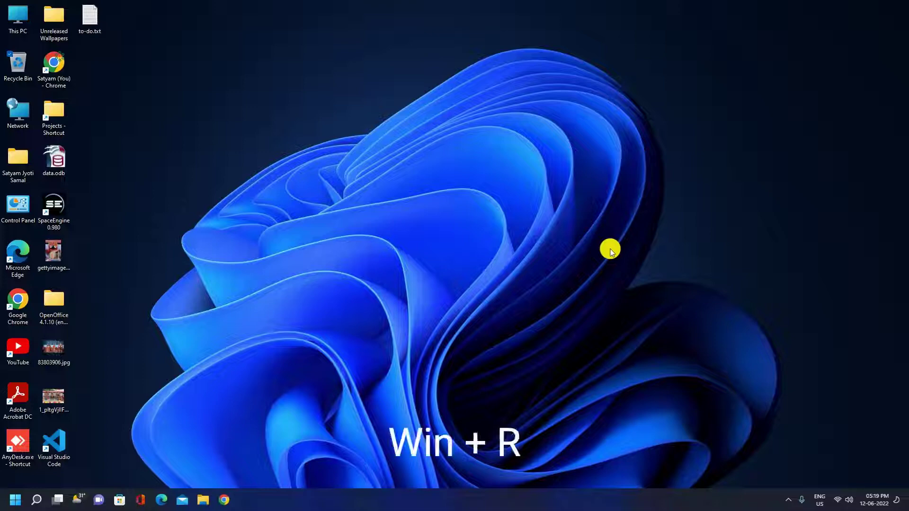
# Step: Run regedit from the Win+R Run dialog, first moving the dialog to the screen centre
pyautogui.press('super+r')
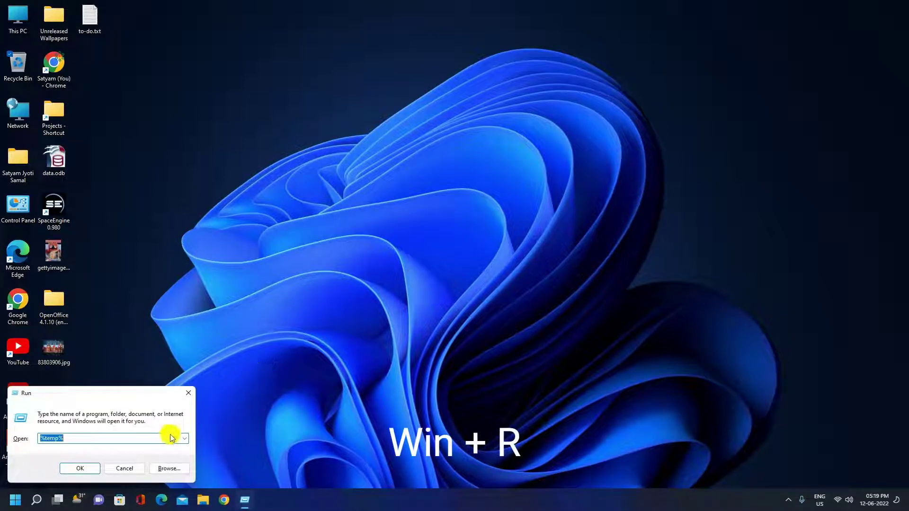
pyautogui.write('rege')
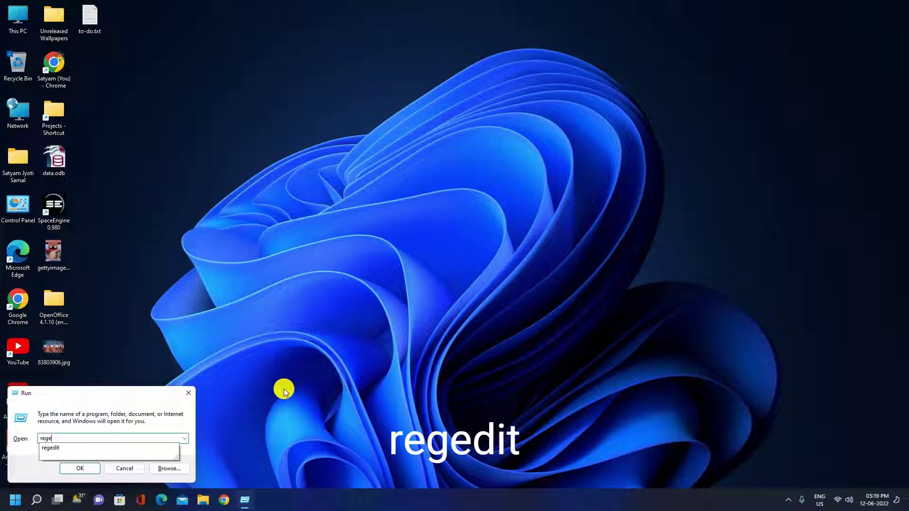
pyautogui.moveTo(122, 395); pyautogui.dragTo(463, 223)
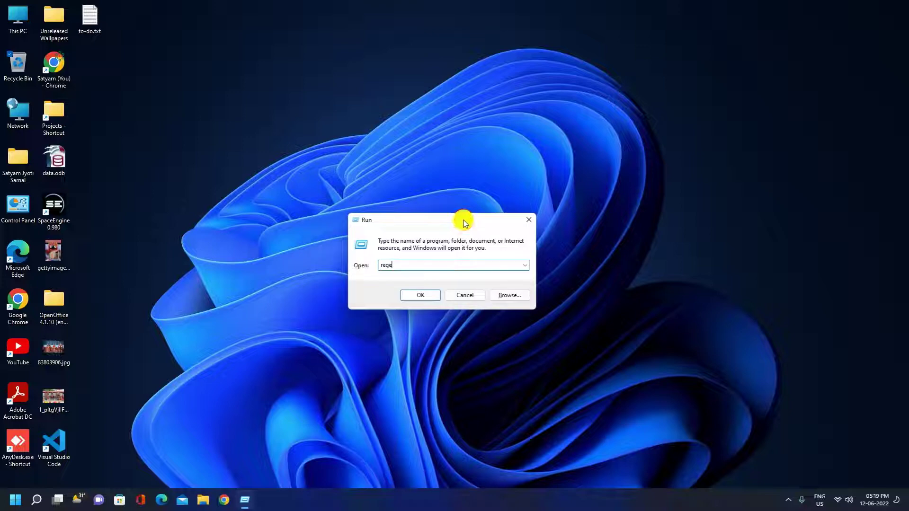
pyautogui.write('dit')
pyautogui.press('Return')
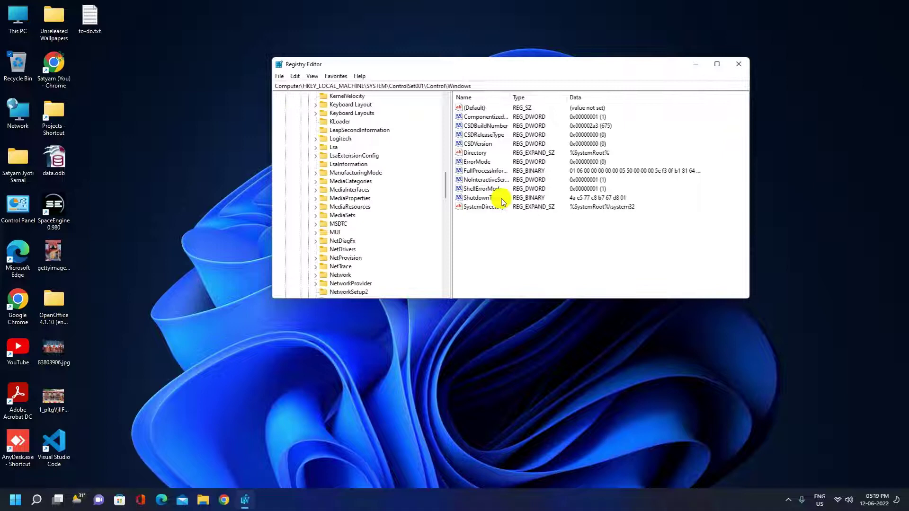
pyautogui.moveTo(445, 184); pyautogui.dragTo(444, 77)
# Step: Collapse the tree back to HKEY_LOCAL_MACHINE and maximize the Registry Editor window
pyautogui.click(300, 198)
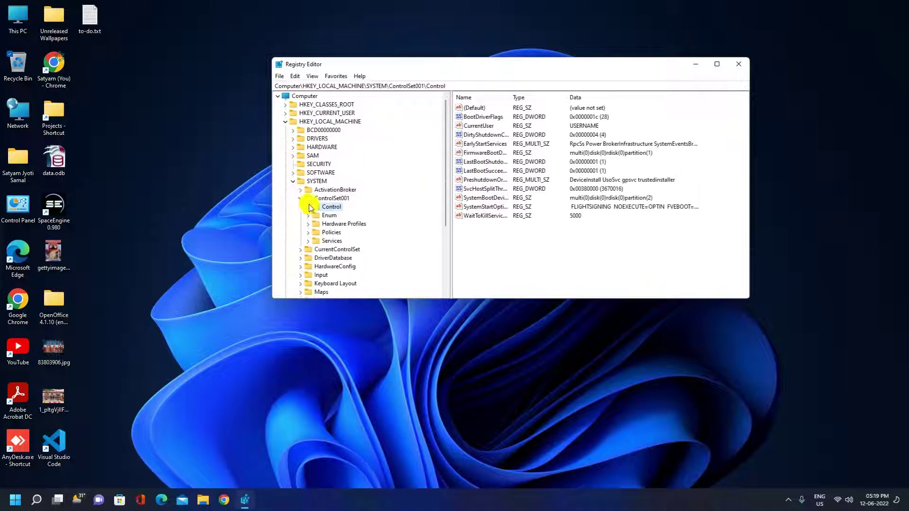
pyautogui.click(293, 180)
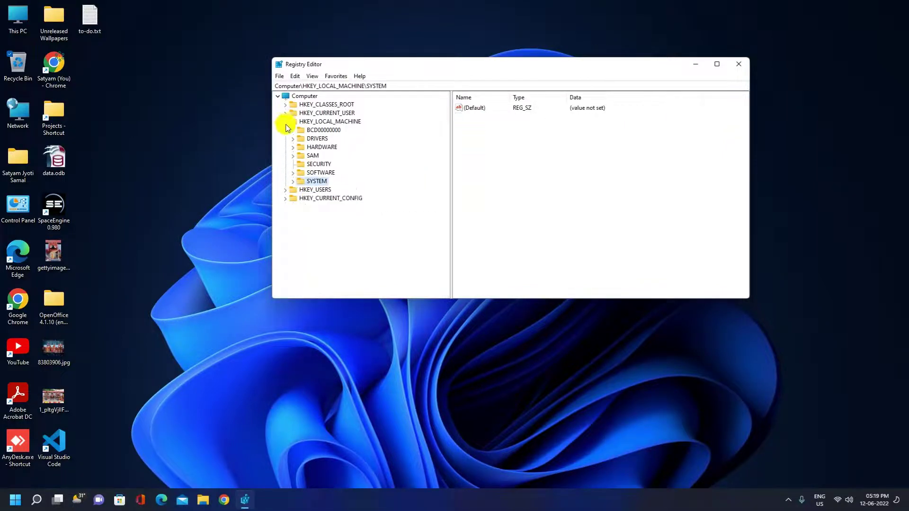
pyautogui.click(318, 122)
pyautogui.moveTo(326, 64); pyautogui.dragTo(236, 1)
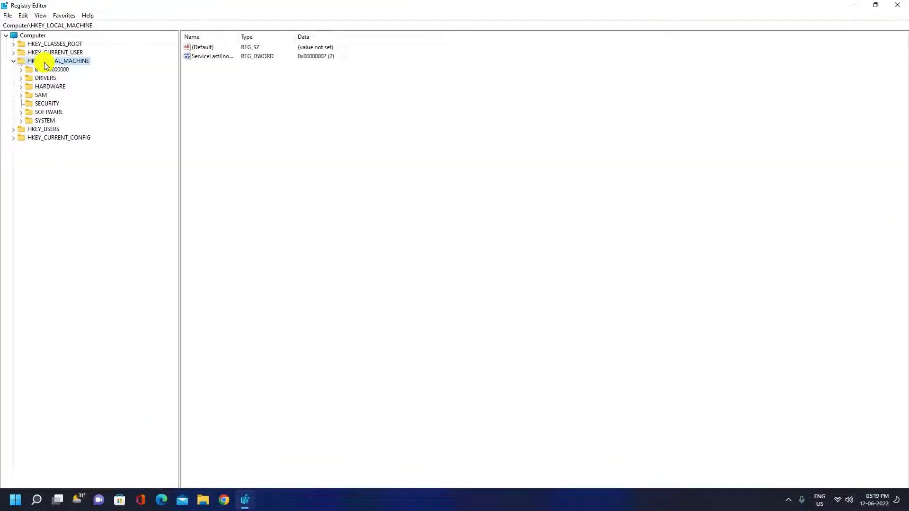
# Step: Expand SYSTEM > ControlSet001 > Control and select the Windows key
pyautogui.click(20, 119)
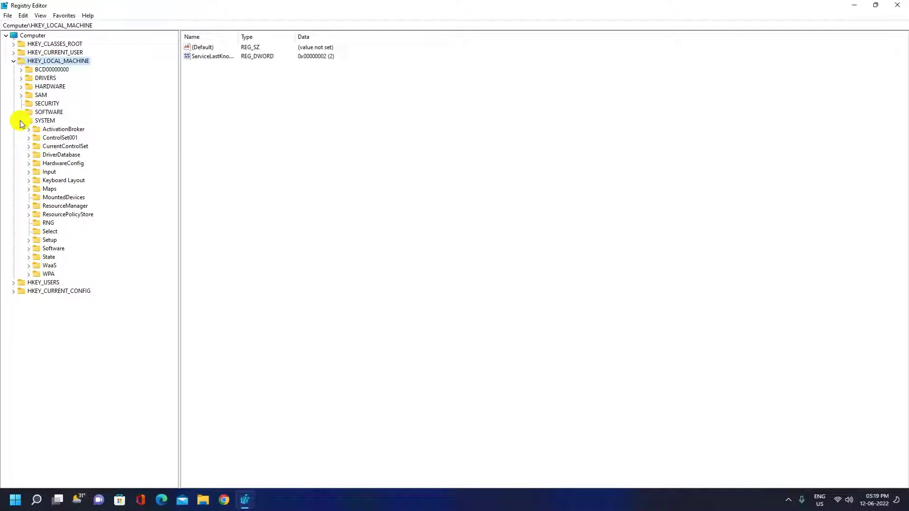
pyautogui.click(25, 137)
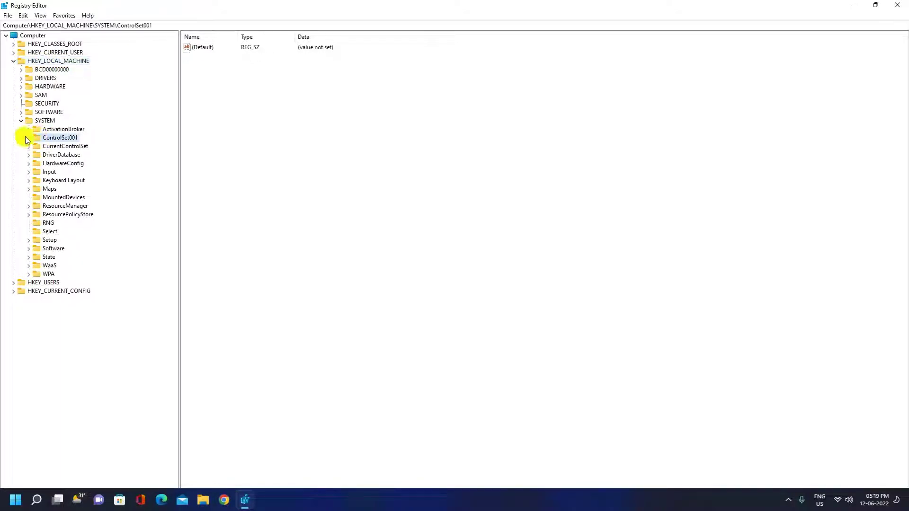
pyautogui.click(29, 137)
pyautogui.click(36, 145)
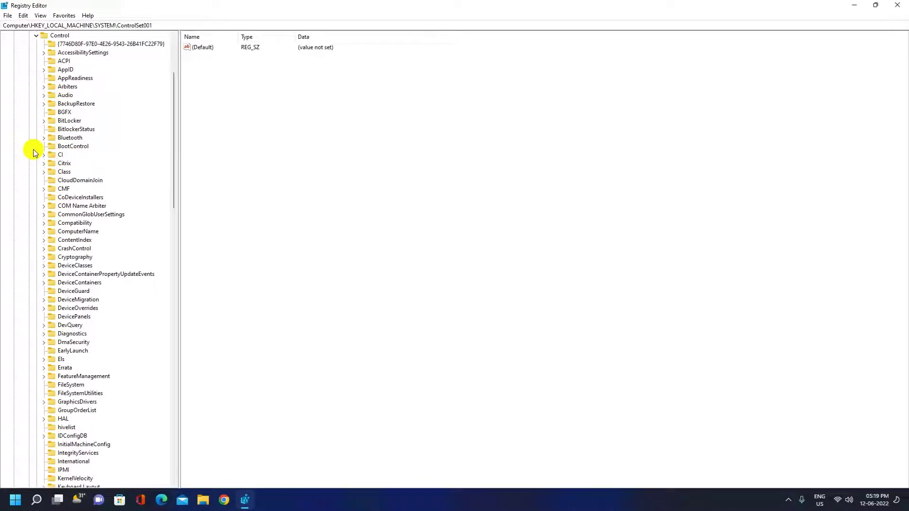
pyautogui.scroll(-8, 55, 264)
pyautogui.scroll(-8, 57, 281)
pyautogui.scroll(-8, 57, 283)
pyautogui.scroll(-8, 56, 285)
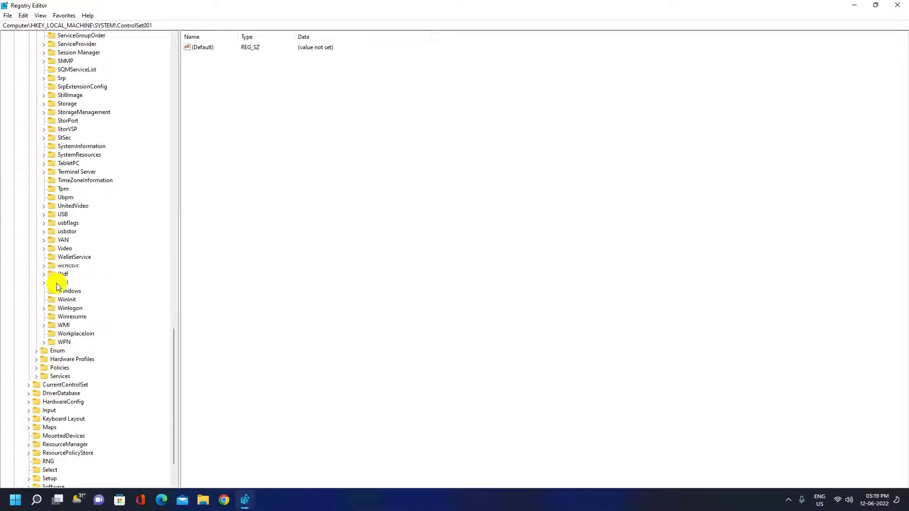
pyautogui.click(67, 291)
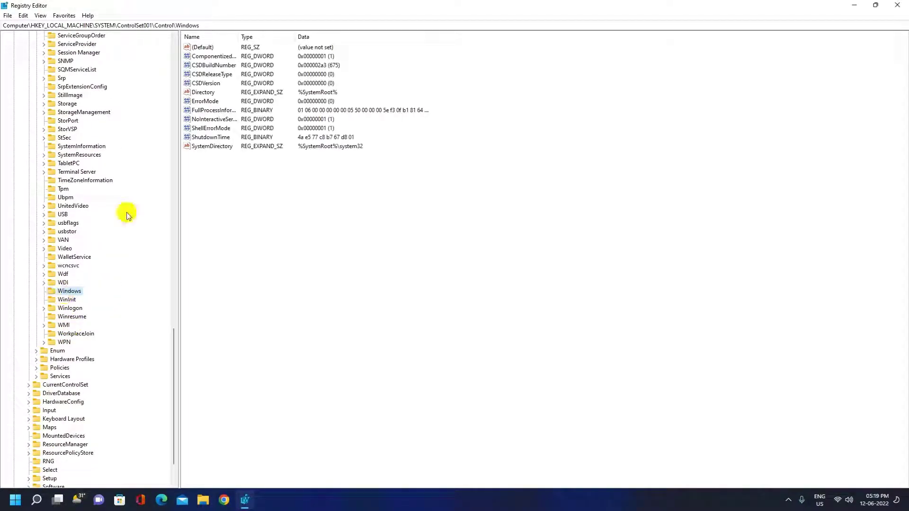
# Step: Set CSDVersion's value data to hexadecimal 100, then exit Registry Editor via File > Exit
pyautogui.click(203, 83)
pyautogui.doubleClick(197, 85)
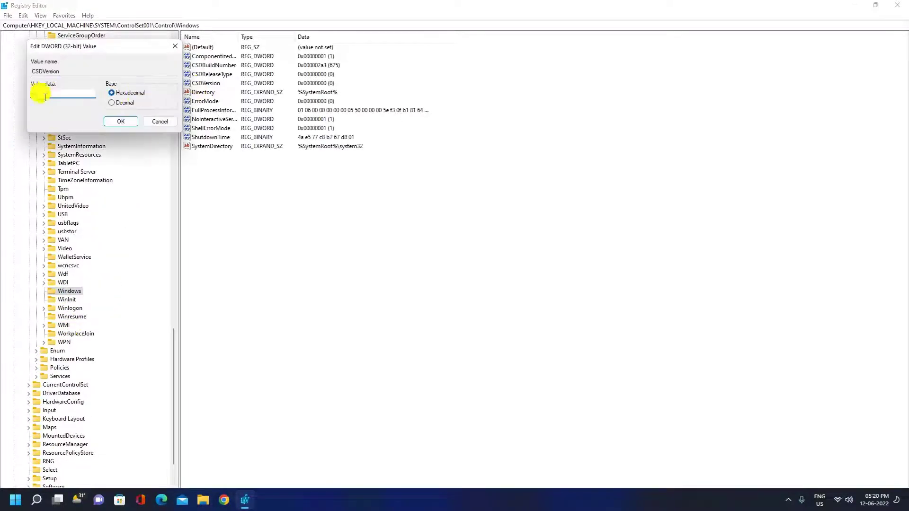
pyautogui.moveTo(55, 44); pyautogui.dragTo(187, 84)
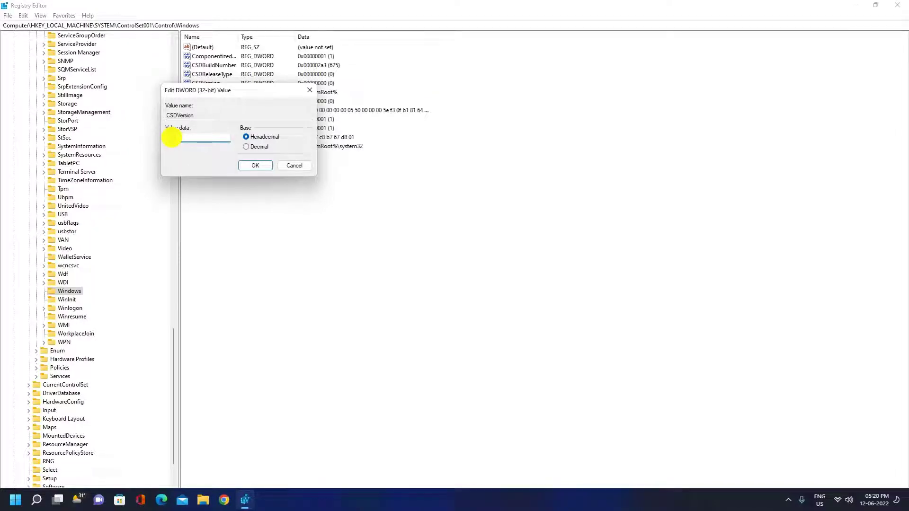
pyautogui.write('100')
pyautogui.press('Return')
pyautogui.click(7, 15)
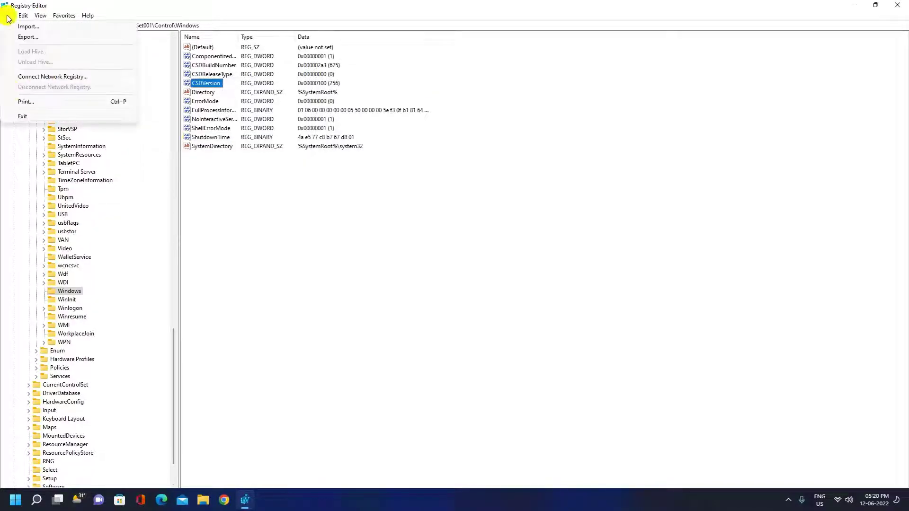
pyautogui.click(14, 116)
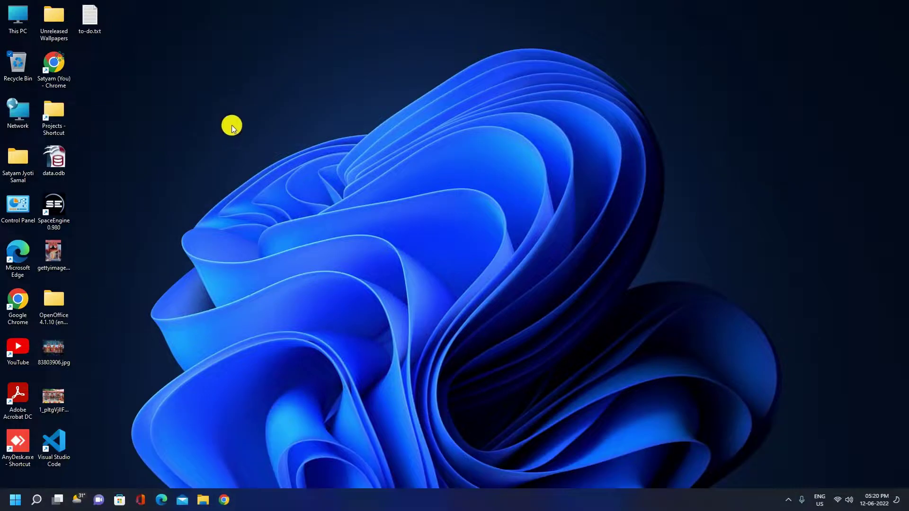